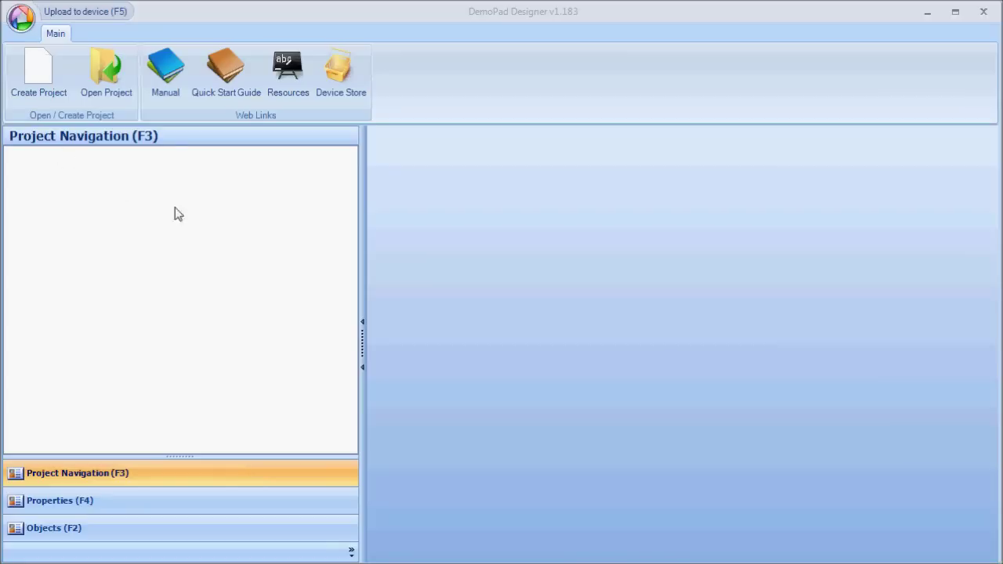
- Start a new project and make a new folder named test on the Desktop as its project folder
left_click(34, 77)
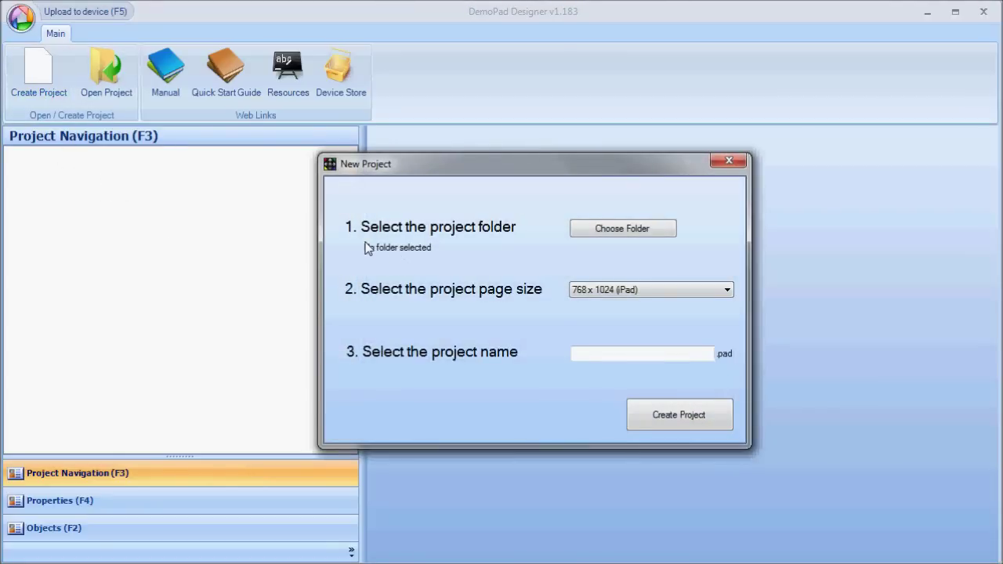
left_click(597, 232)
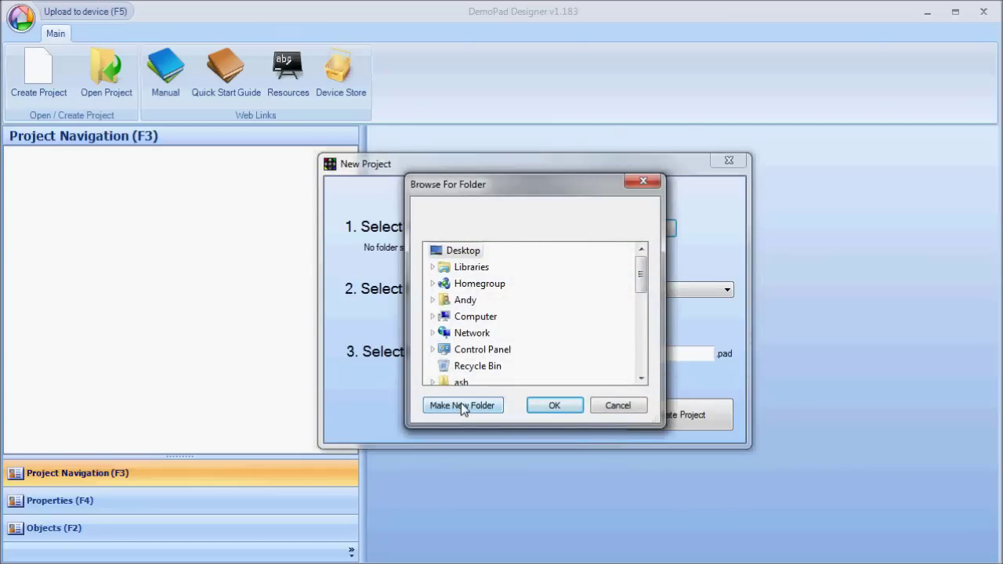
left_click(462, 406)
type("test")
key("Return")
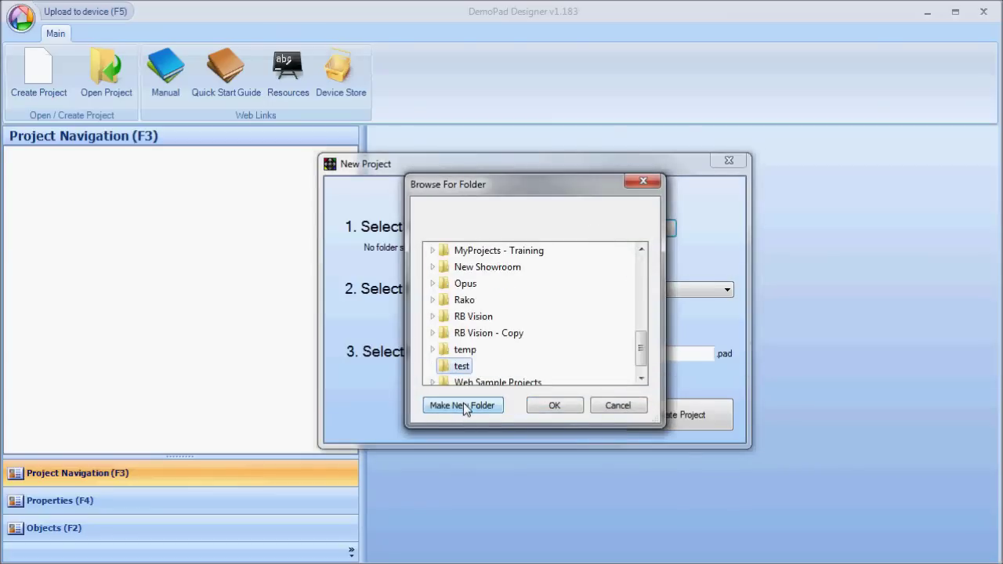
left_click(555, 406)
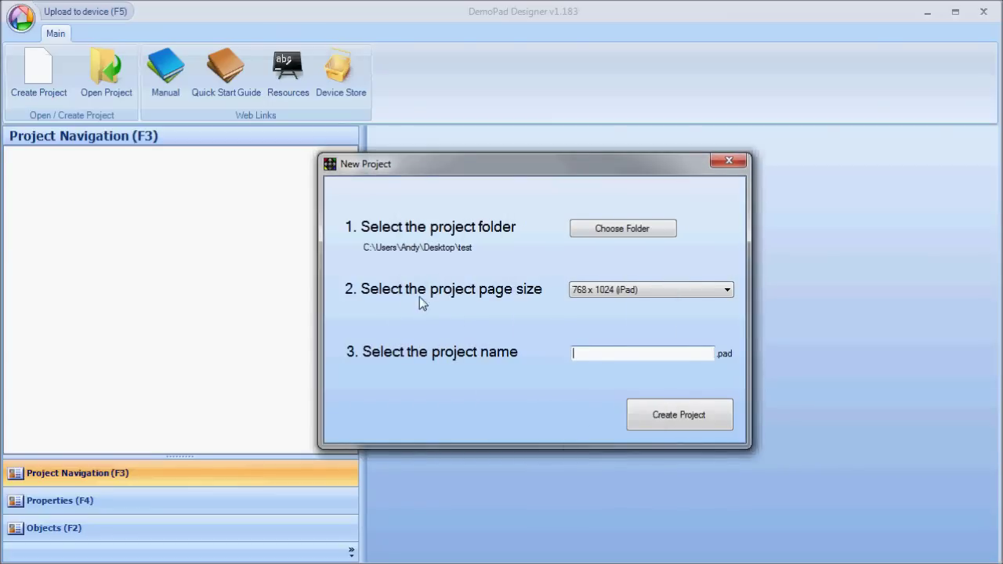
- Choose the 768 x 1024 (iPad) page size, name the project test and create it
left_click(592, 291)
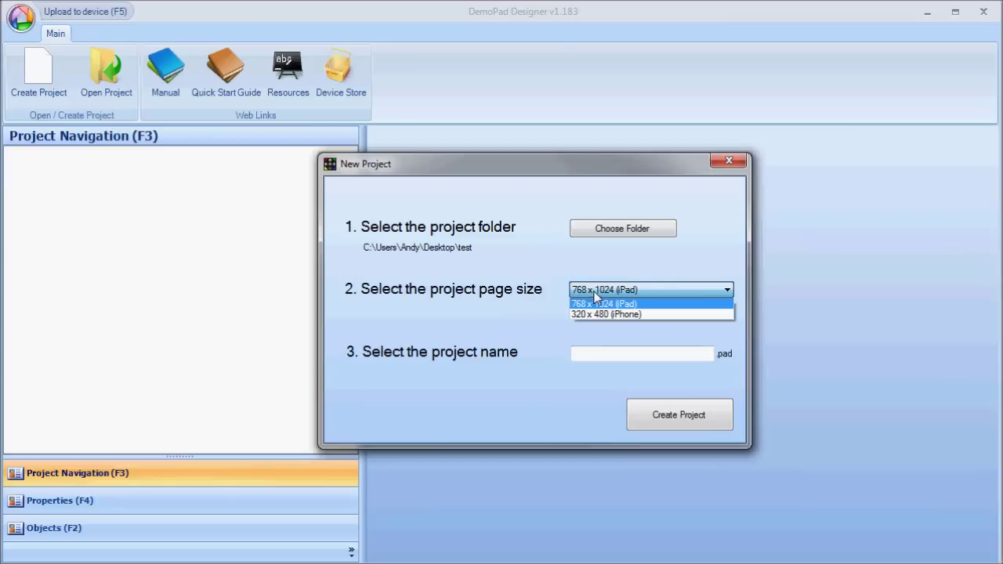
left_click(601, 306)
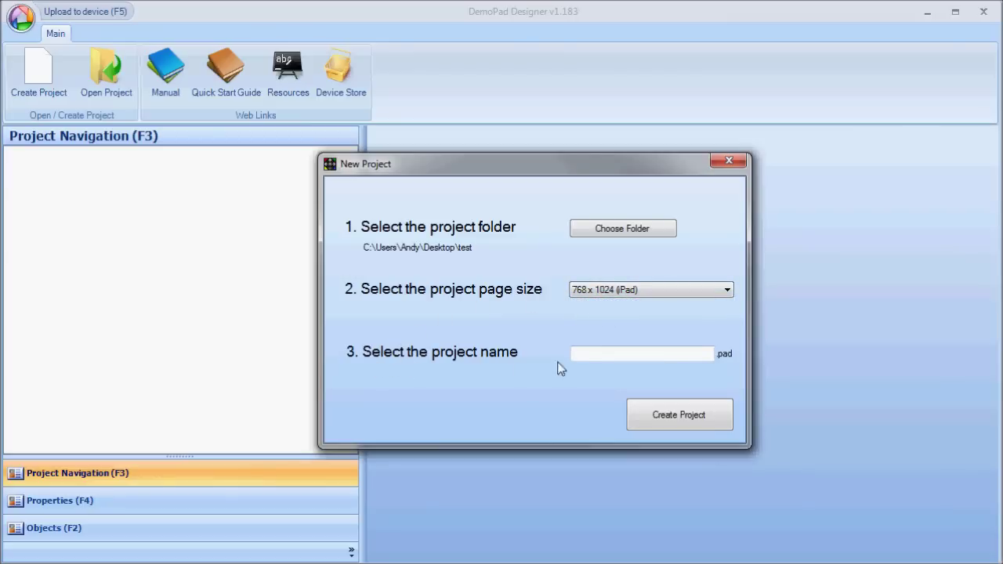
left_click(595, 356)
type("test")
left_click(665, 417)
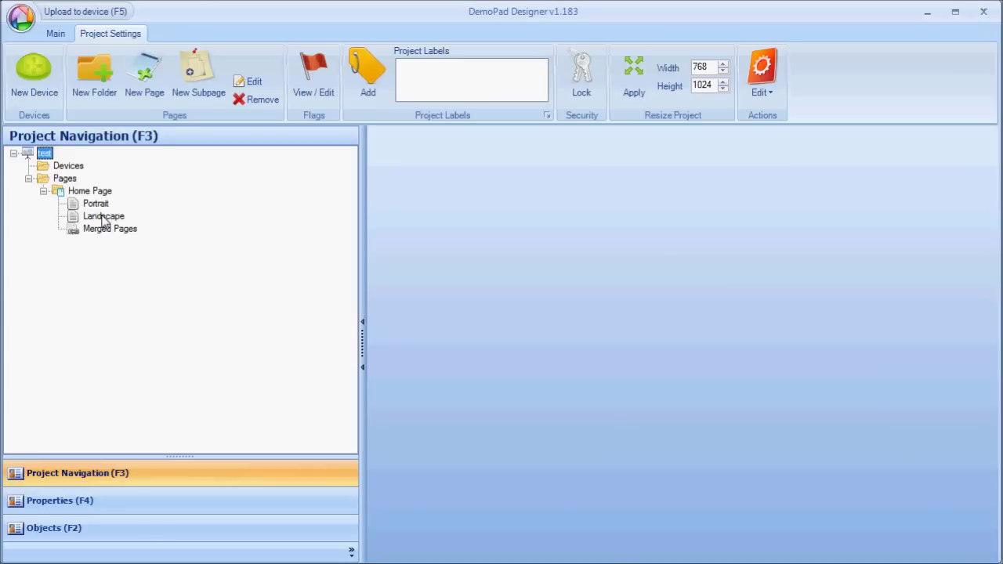
- Open the Home Page's Landscape page and set its background to the purple theme colour
double_click(98, 217)
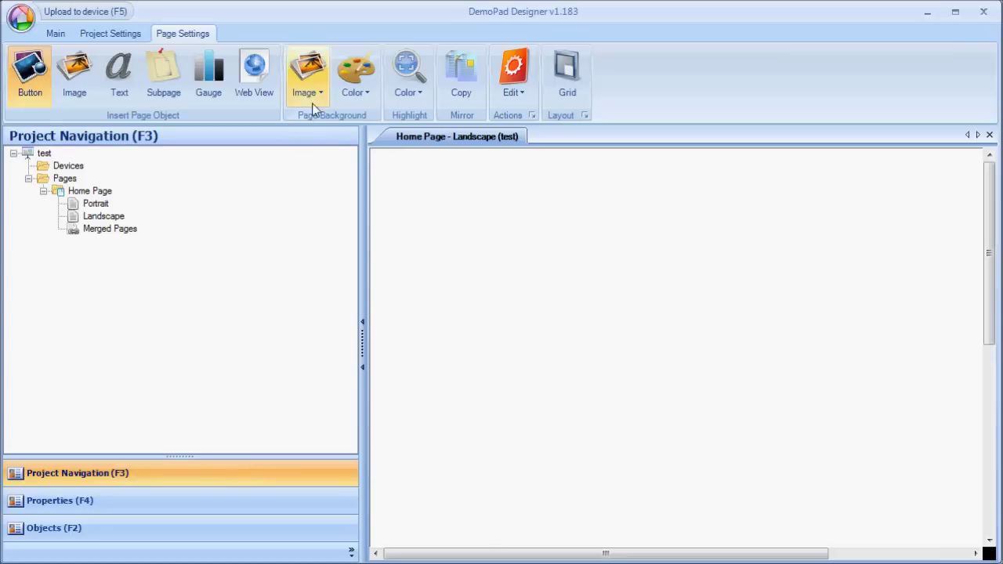
left_click(362, 102)
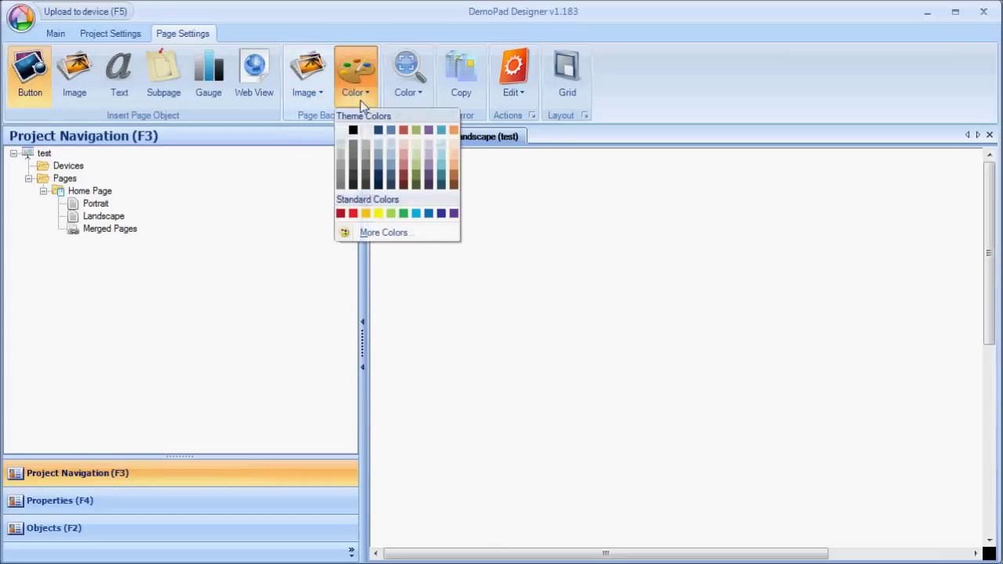
left_click(428, 131)
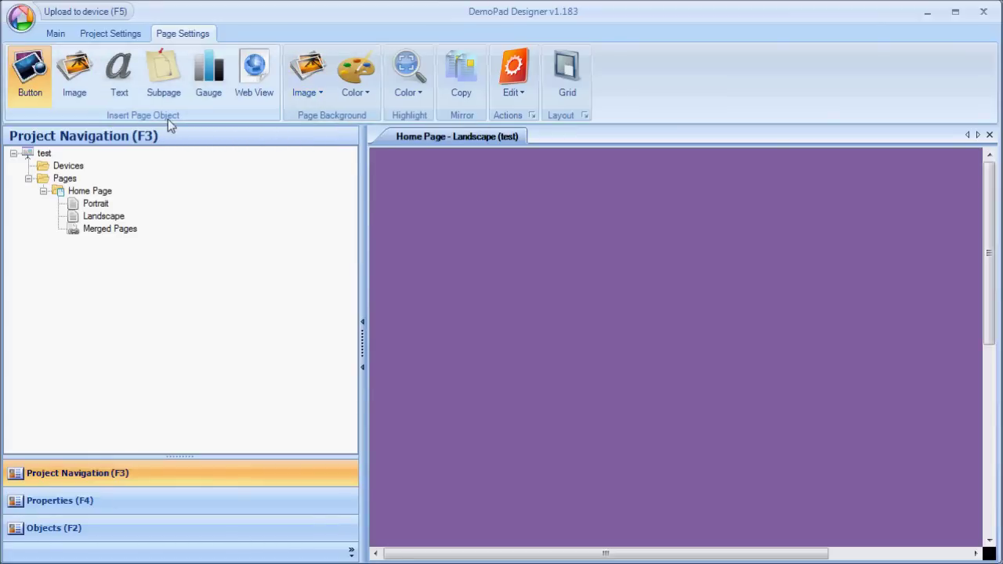
- Insert a button using button2.png from the user directory's Buttons folder near the page's upper-left corner
left_click(31, 78)
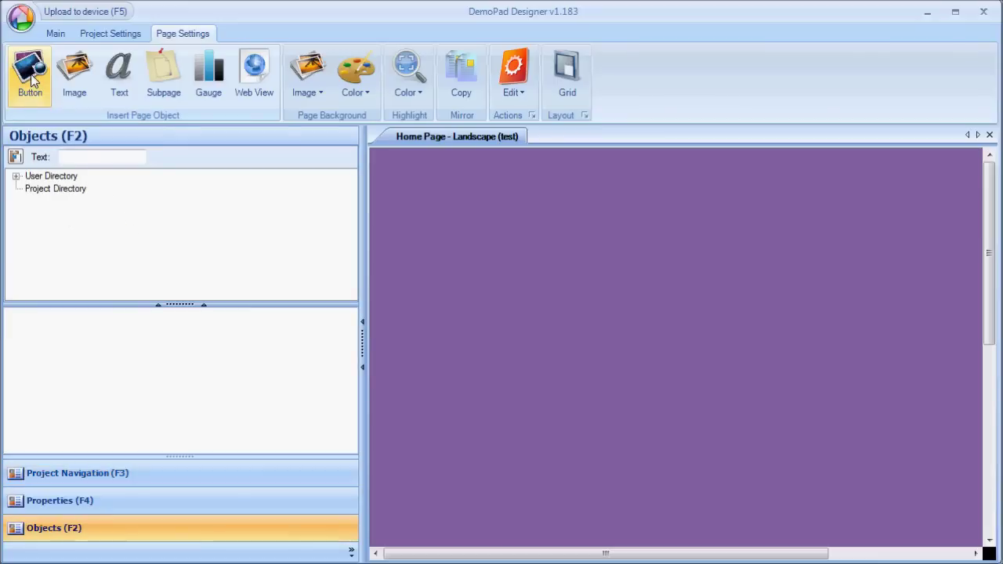
left_click(17, 177)
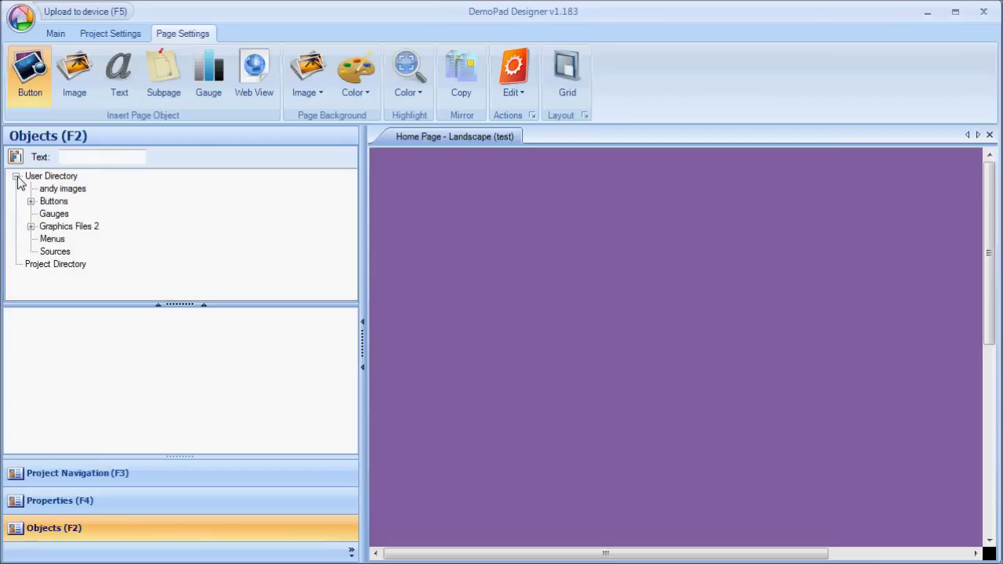
left_click(60, 203)
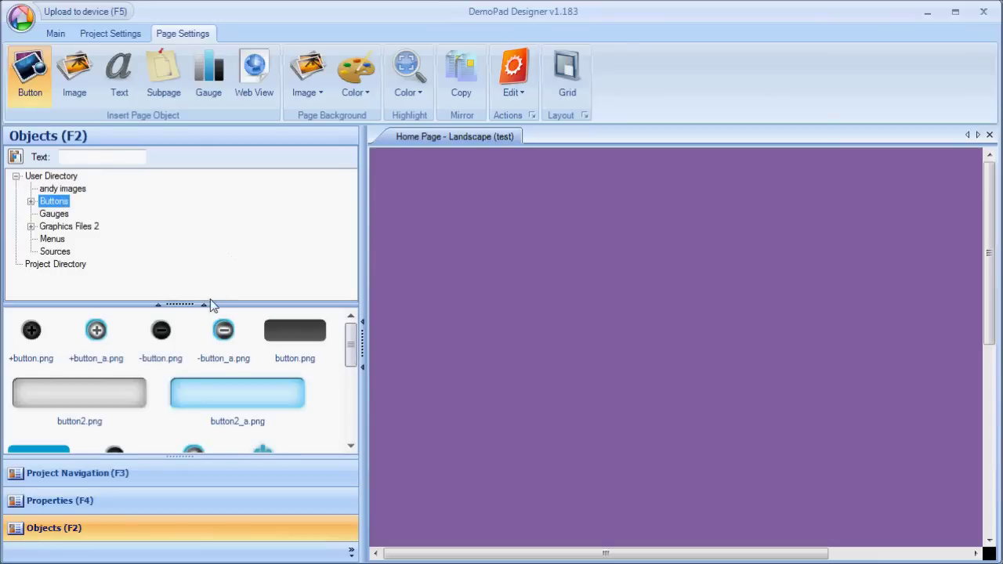
left_click_drag(210, 304, 215, 259)
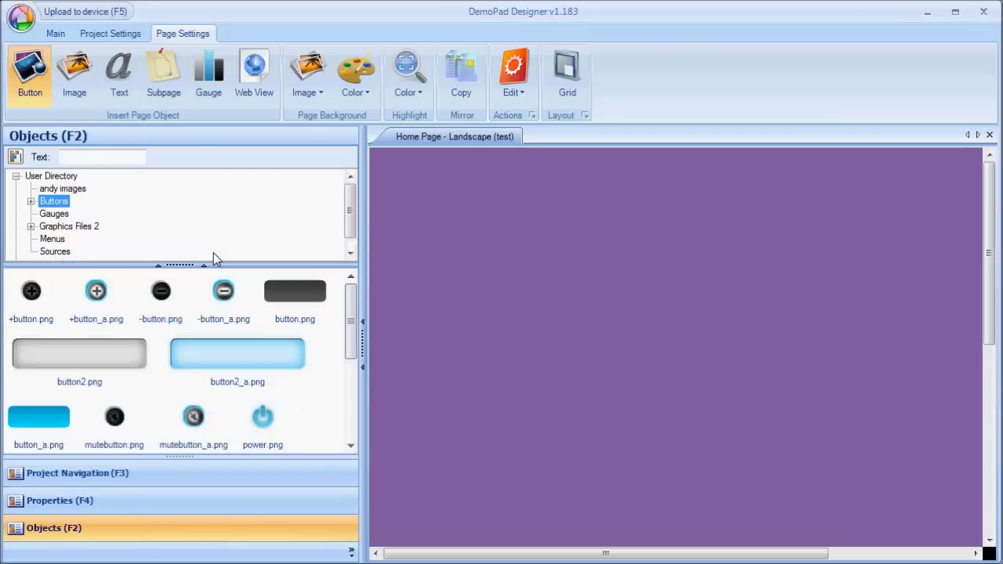
mouse_move(351, 301)
left_mouse_down()
mouse_move(342, 377)
mouse_move(337, 316)
left_mouse_up()
left_click_drag(111, 340, 469, 211)
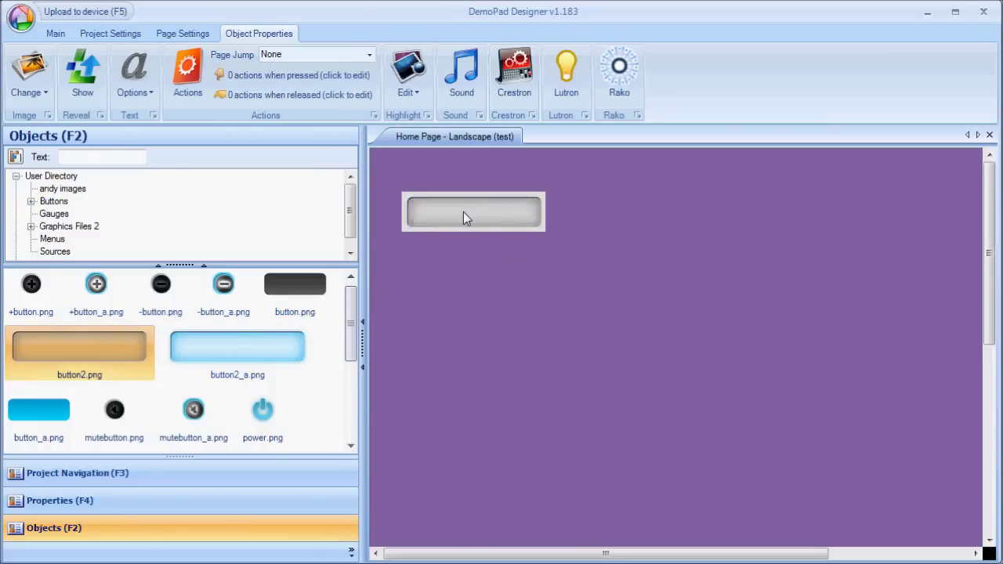
- Label the grey button TURN TV ON and format the text at size 16 in black
left_click(454, 213)
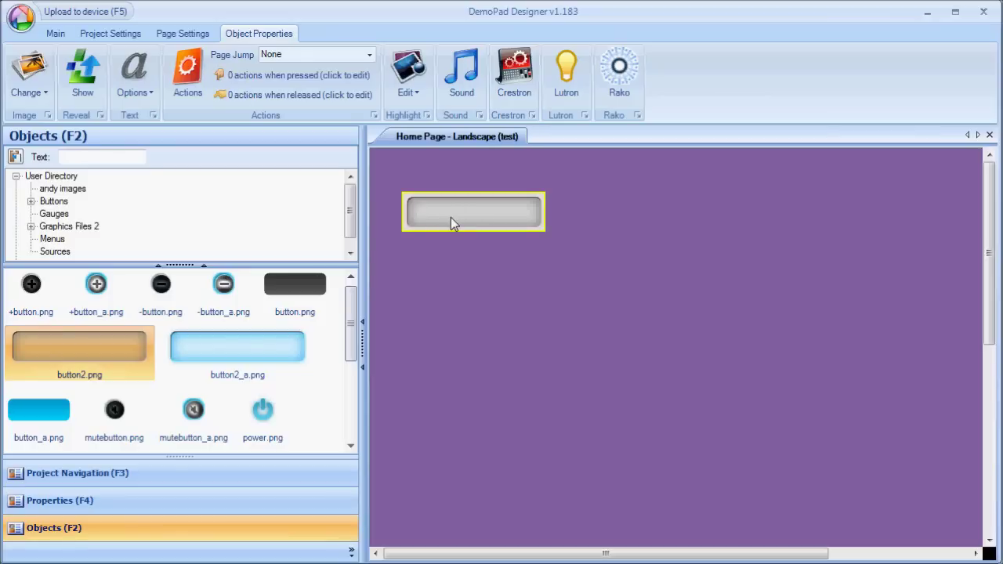
left_click(153, 116)
left_click(220, 57)
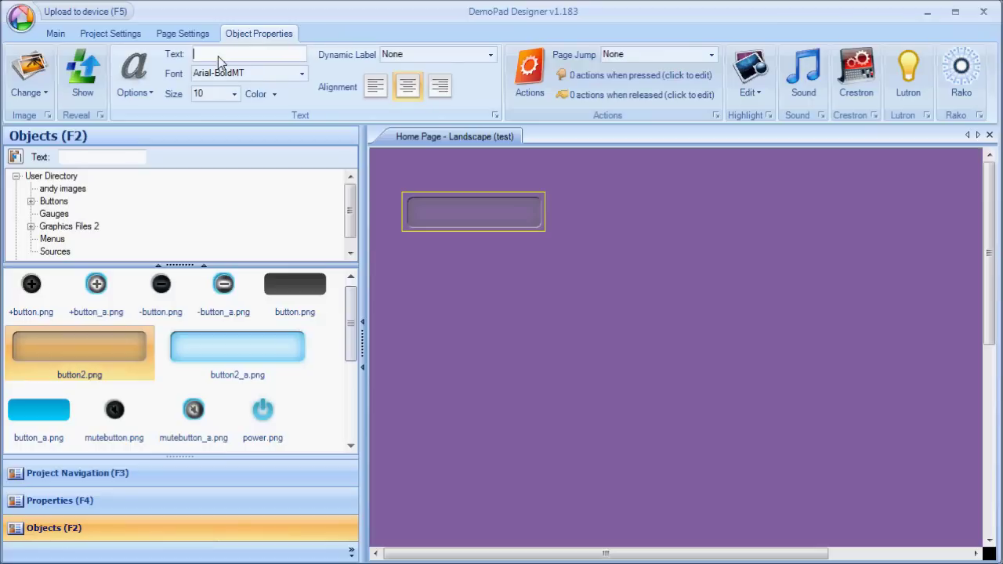
type("TURN TV ON")
left_click(234, 94)
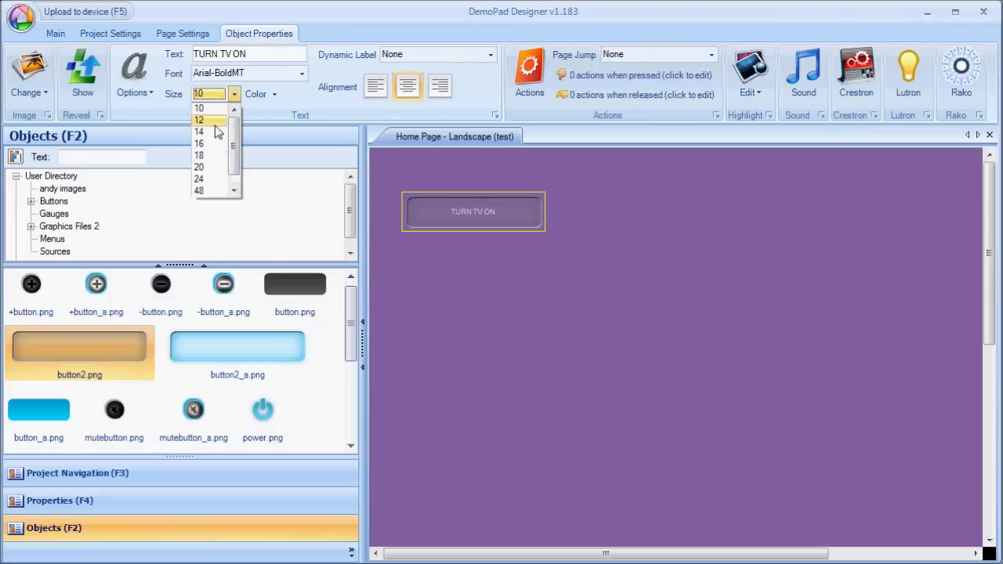
left_click(220, 137)
left_click(274, 95)
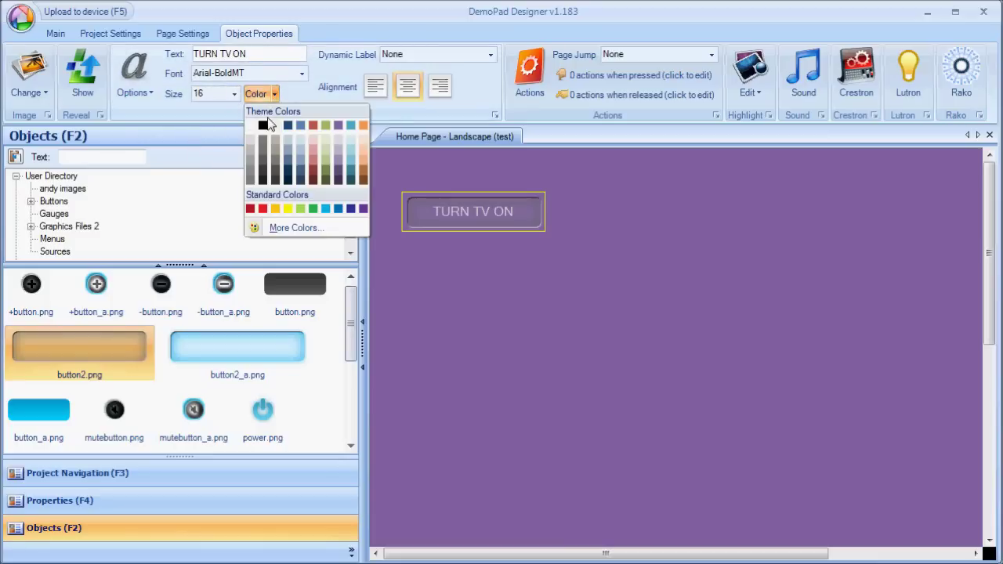
left_click(263, 125)
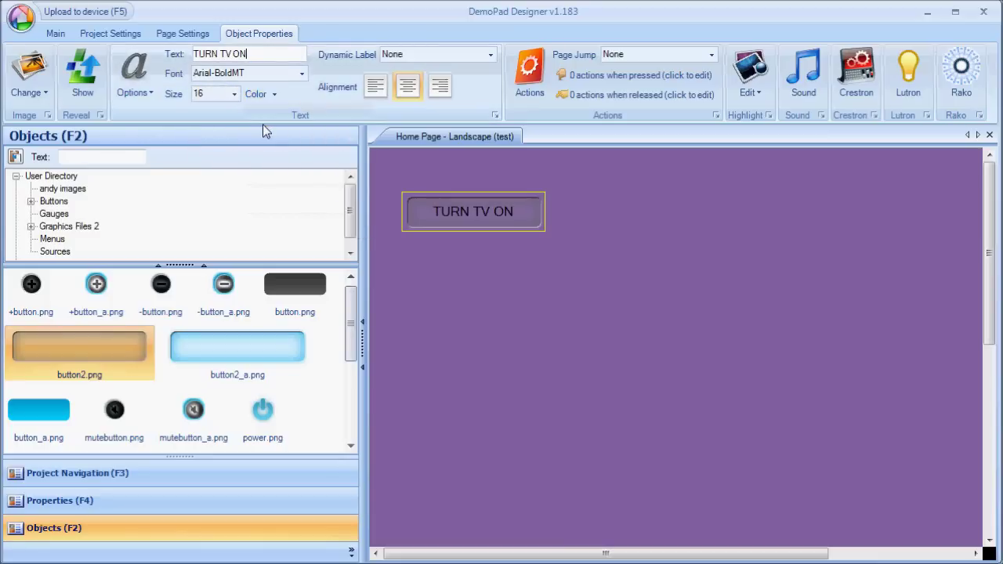
left_click(489, 262)
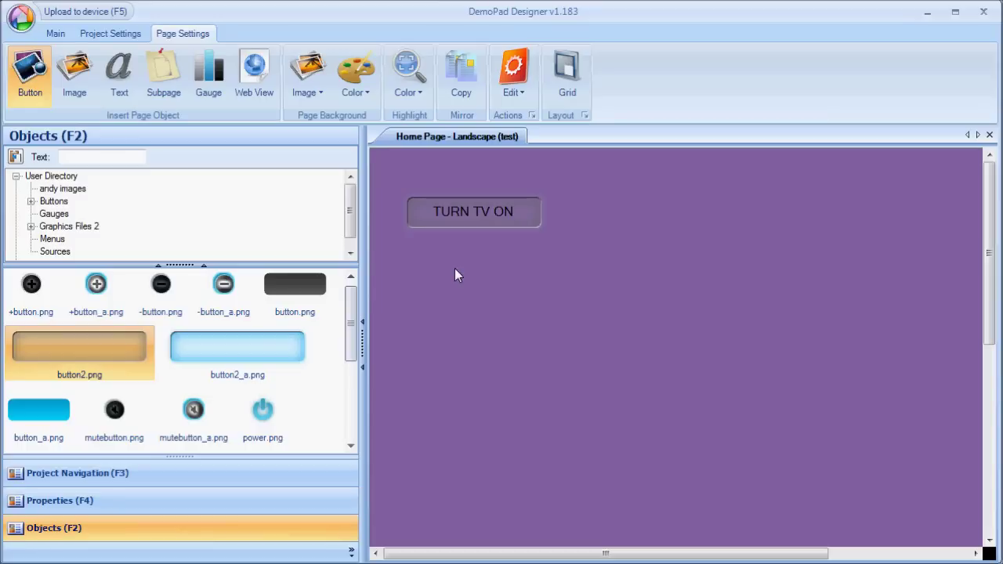
- Add a new device to the project and name it IP2IR Lounge
left_click(74, 476)
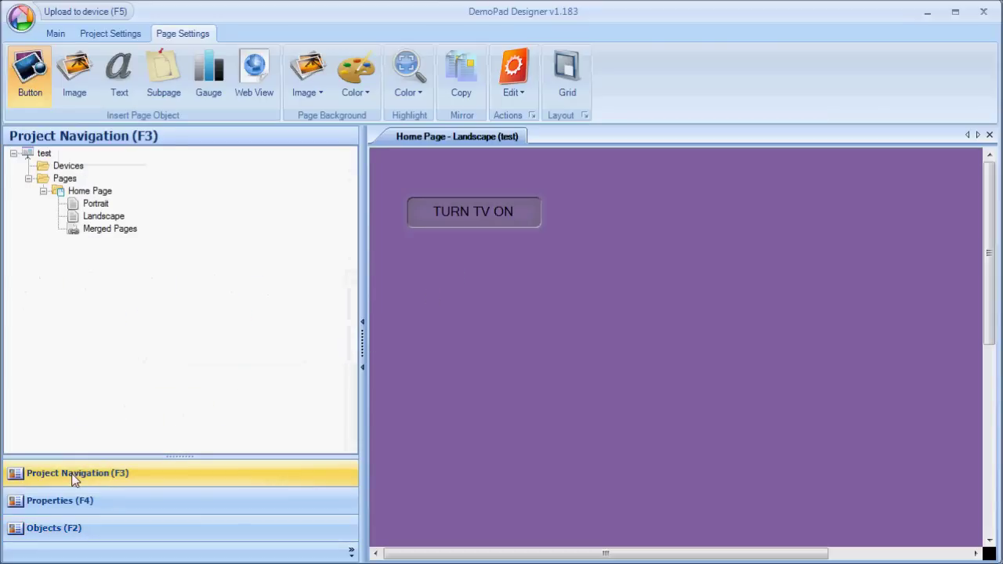
left_click(79, 170)
left_click(35, 71)
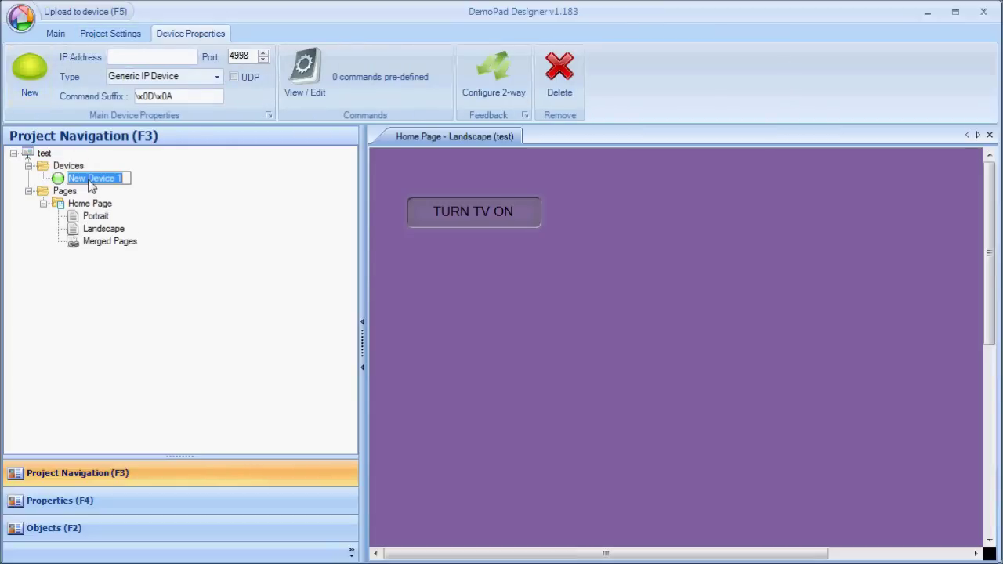
type("IP2IR Lou")
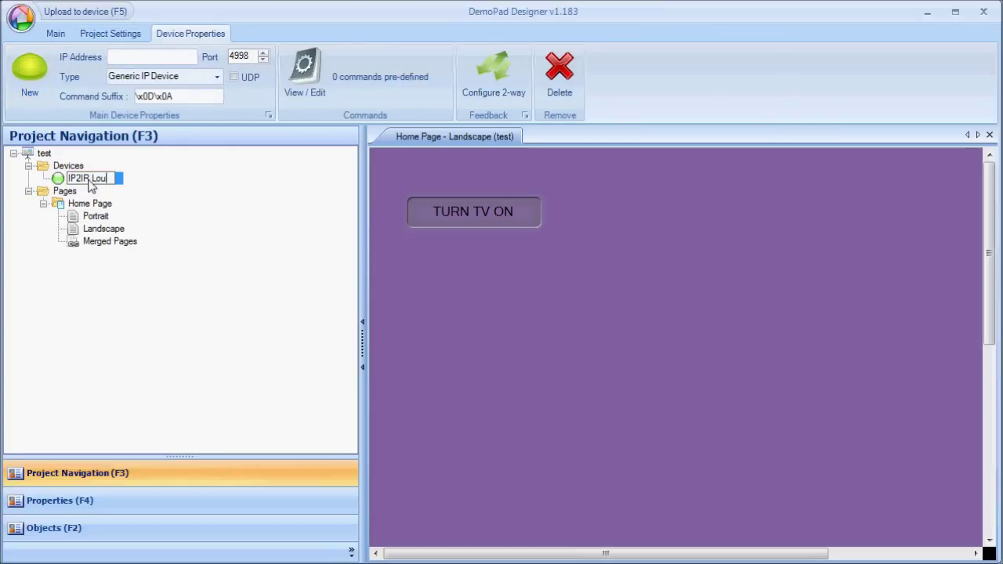
type("nge")
key("Return")
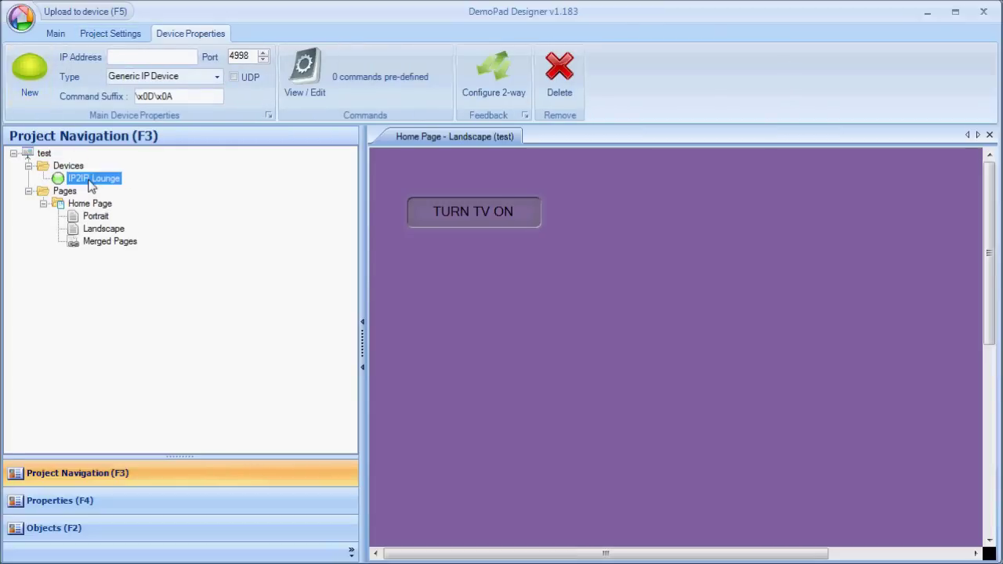
- Set the IP2IR Lounge device's IP address to 192.168.1.100 and start uploading the project to the device
left_click(116, 60)
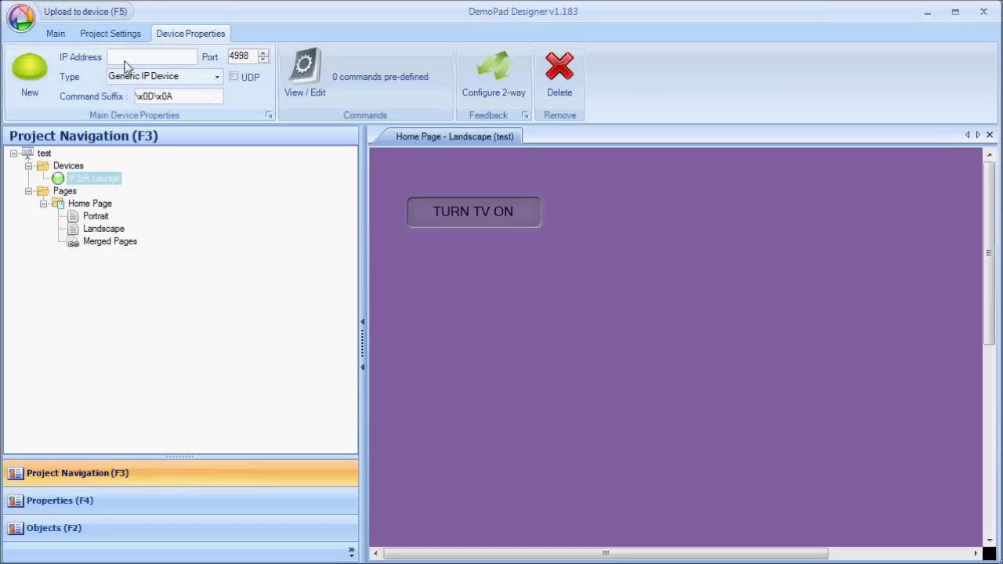
type("192.168.1.100")
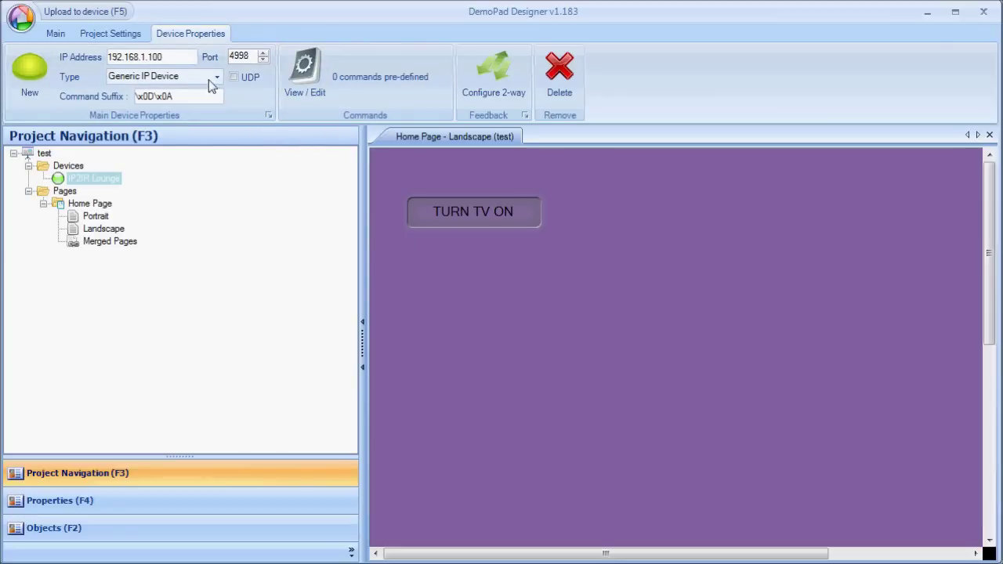
left_click(82, 15)
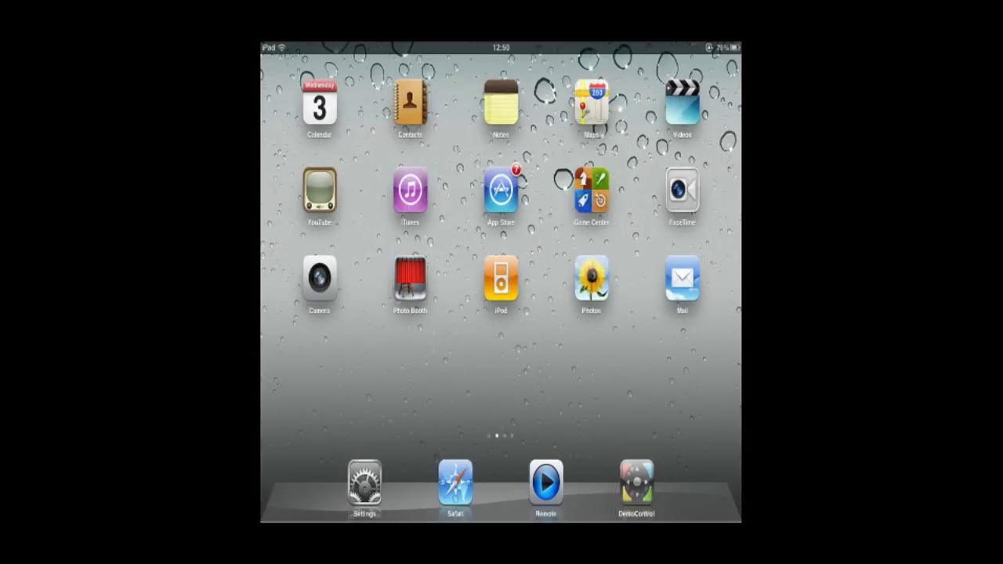
- In the iPad's Settings, enable Reload next time and Reload images / sounds in DemoControl's project setup
left_click(364, 483)
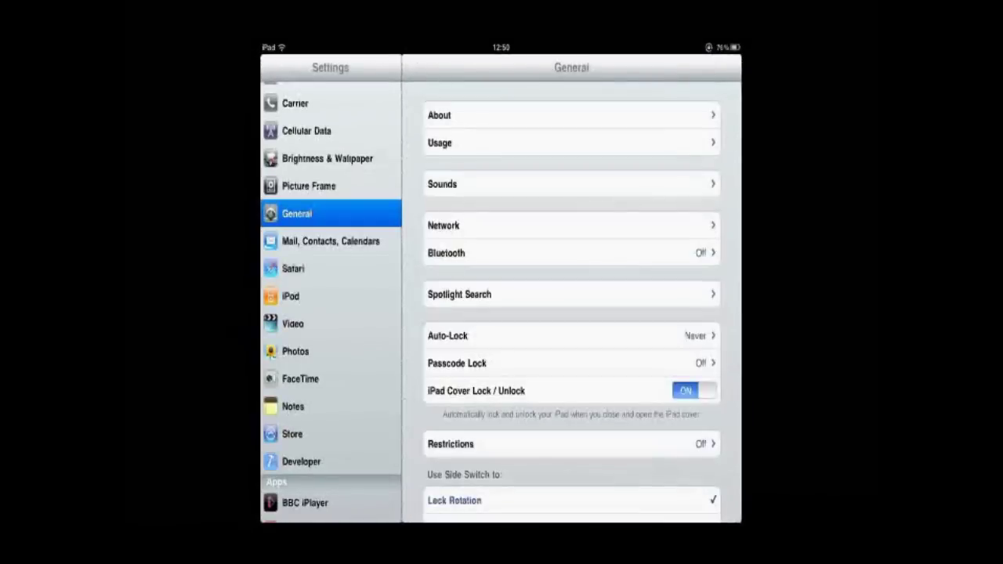
scroll(330, 302, "down", 5)
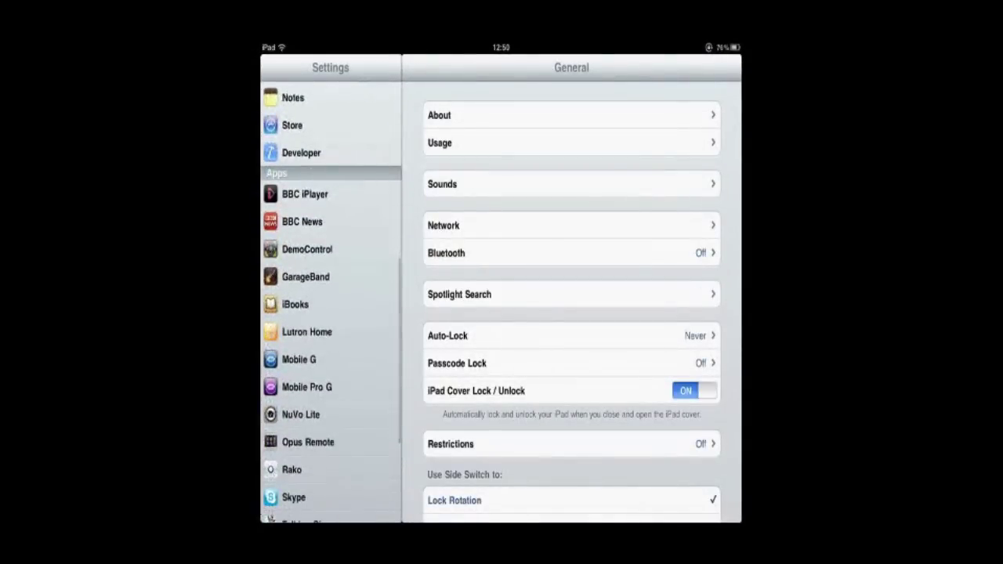
left_click(307, 249)
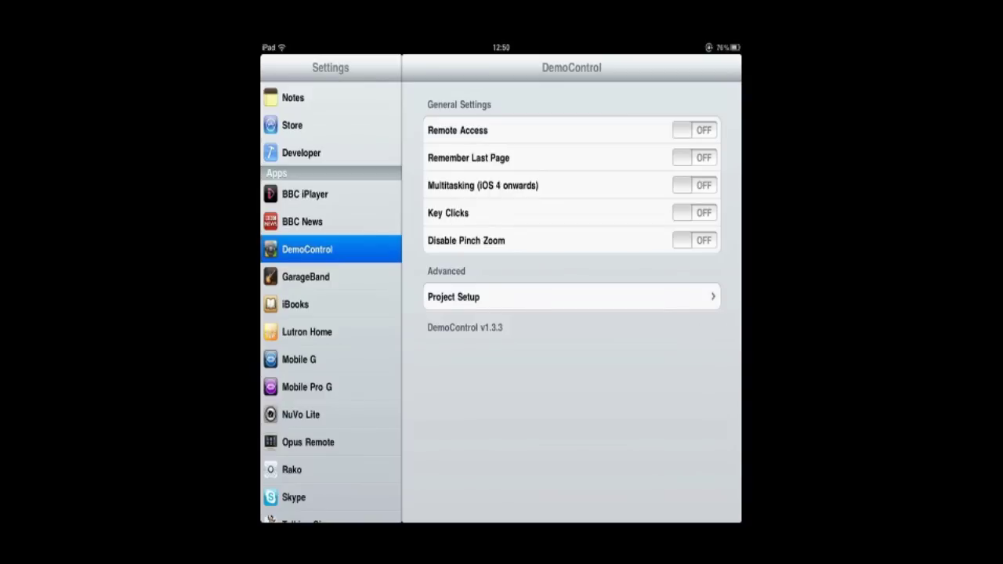
left_click(572, 296)
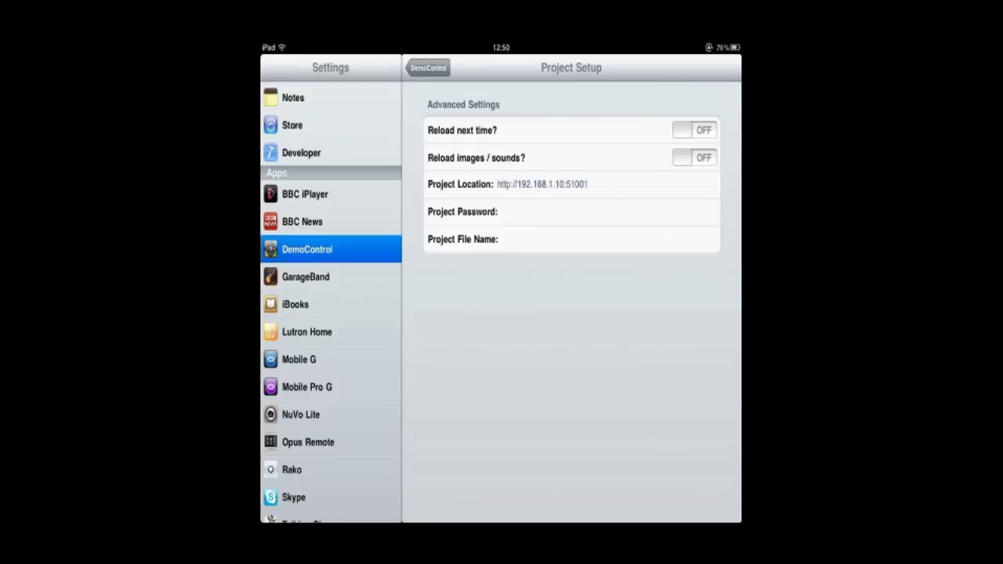
left_click(695, 130)
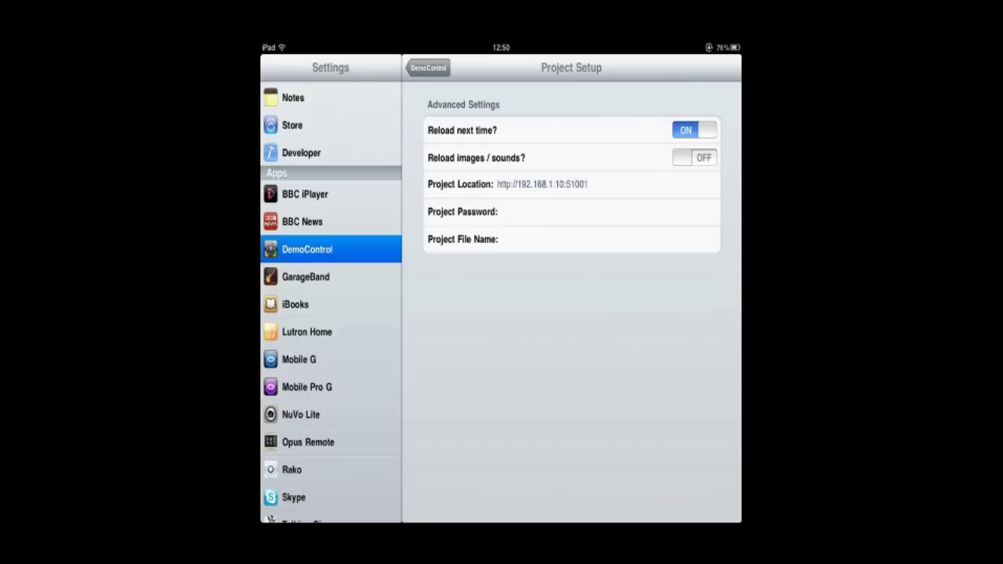
left_click(695, 158)
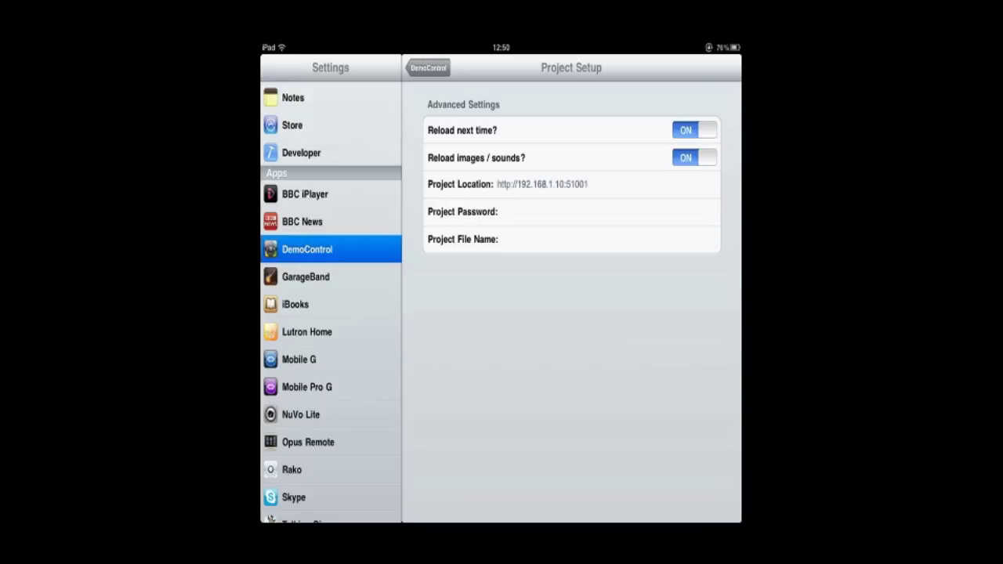
- Enter test as DemoControl's project file name
left_click(549, 239)
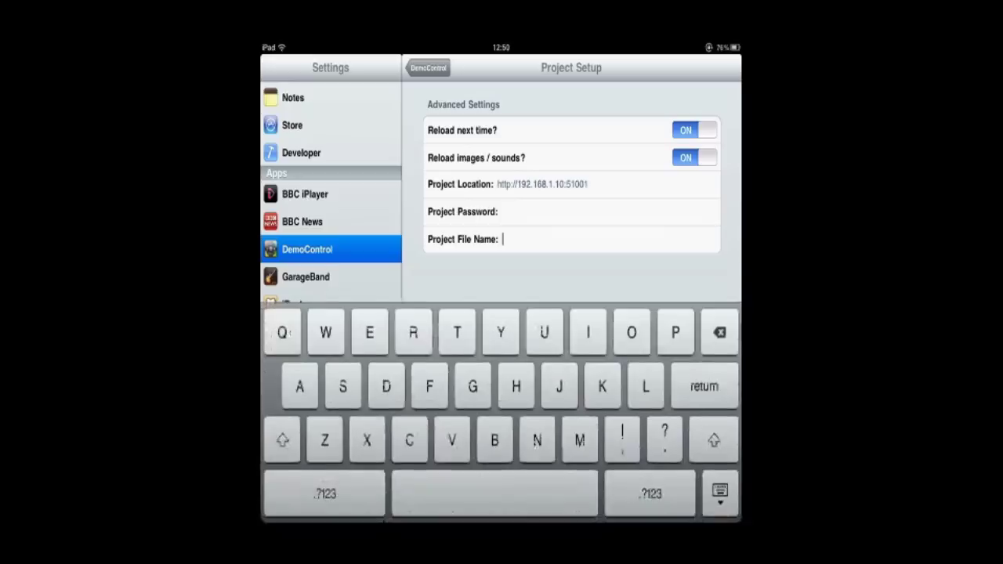
type("test")
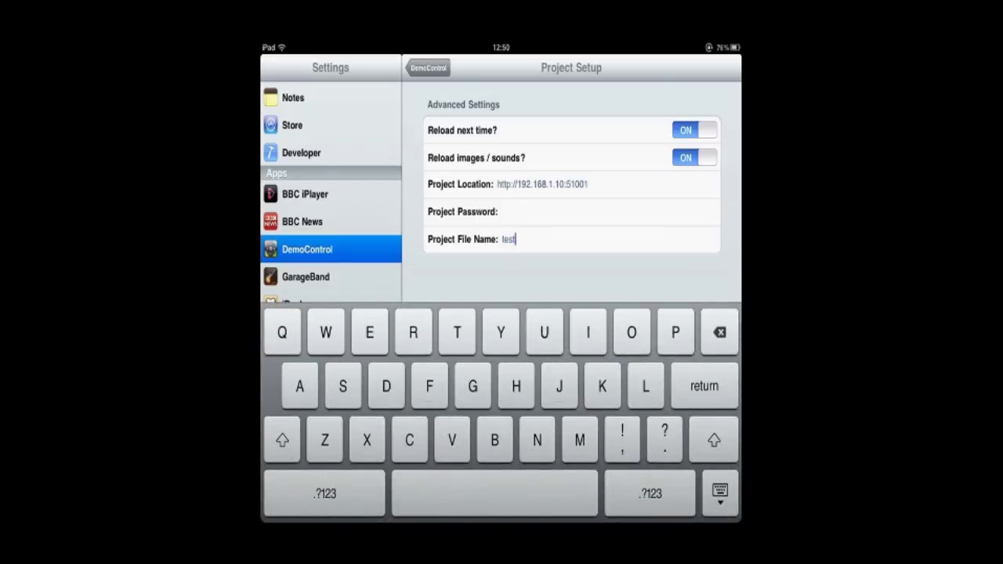